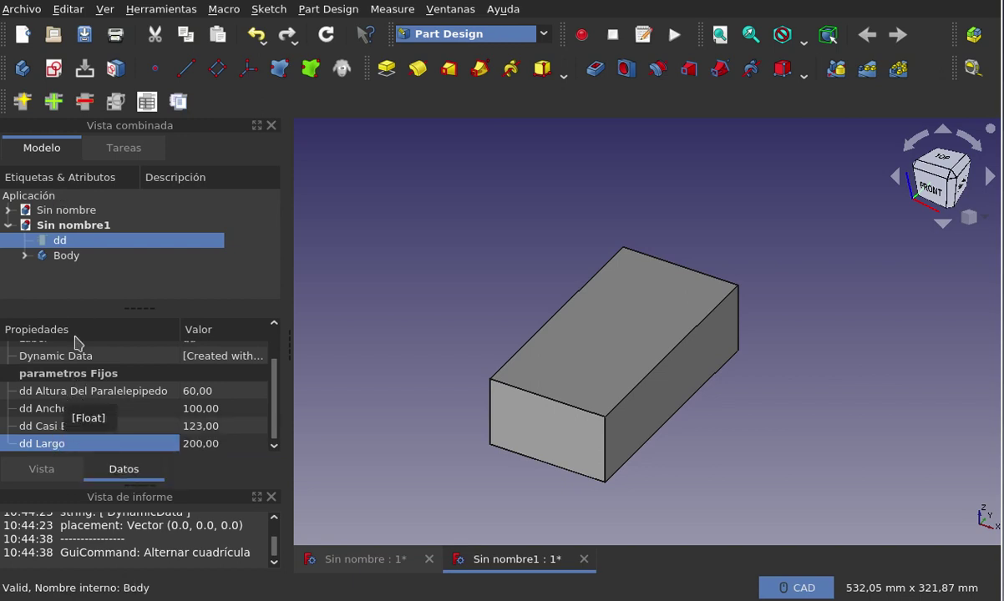
Remove the ddCasiBorrada property from dd, leaving Altura, Ancho and Largo
{"action": "left_click", "coordinate": [84, 104]}
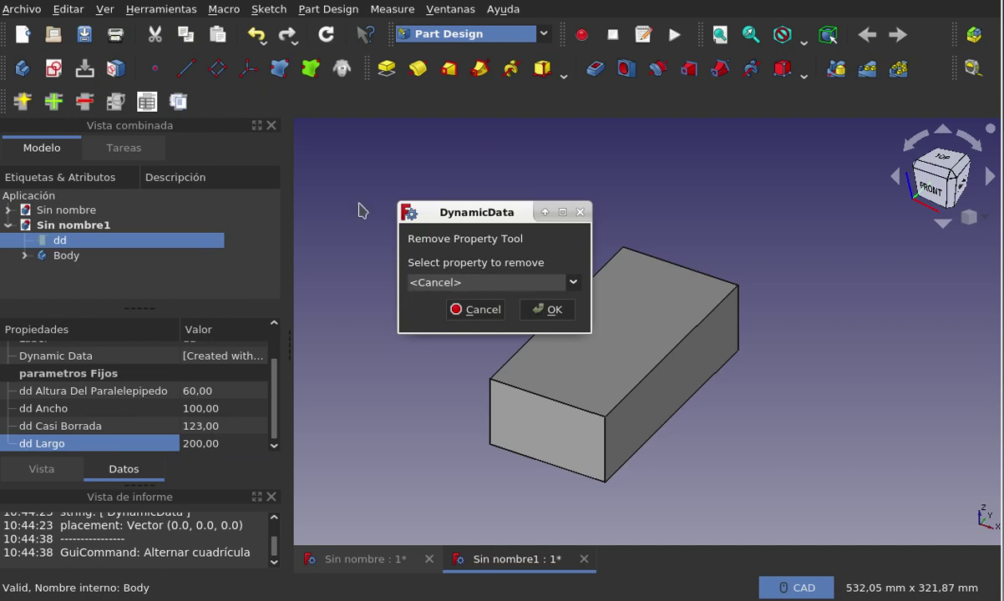
{"action": "left_click", "coordinate": [572, 283]}
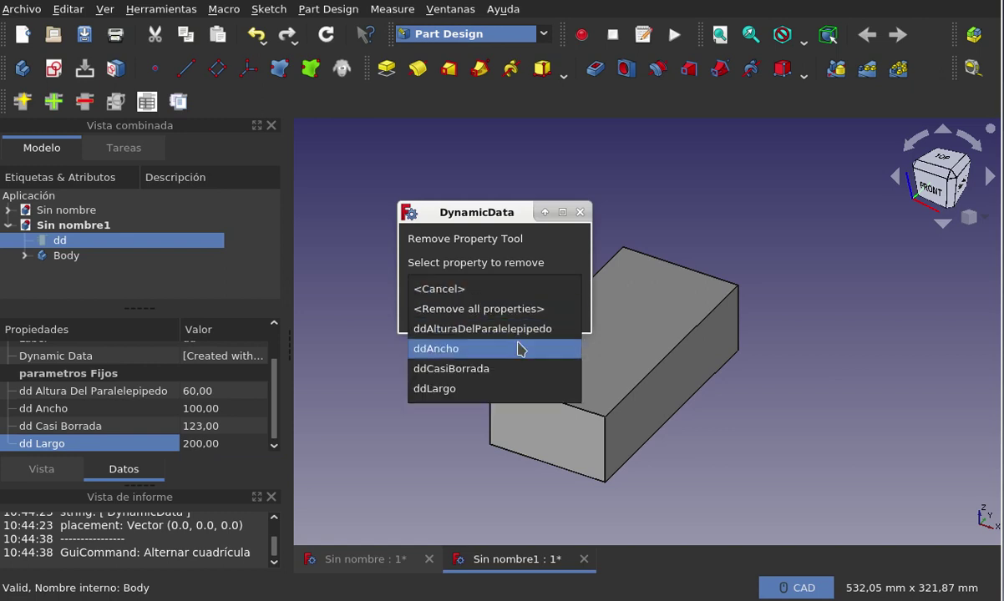
{"action": "left_click", "coordinate": [502, 372]}
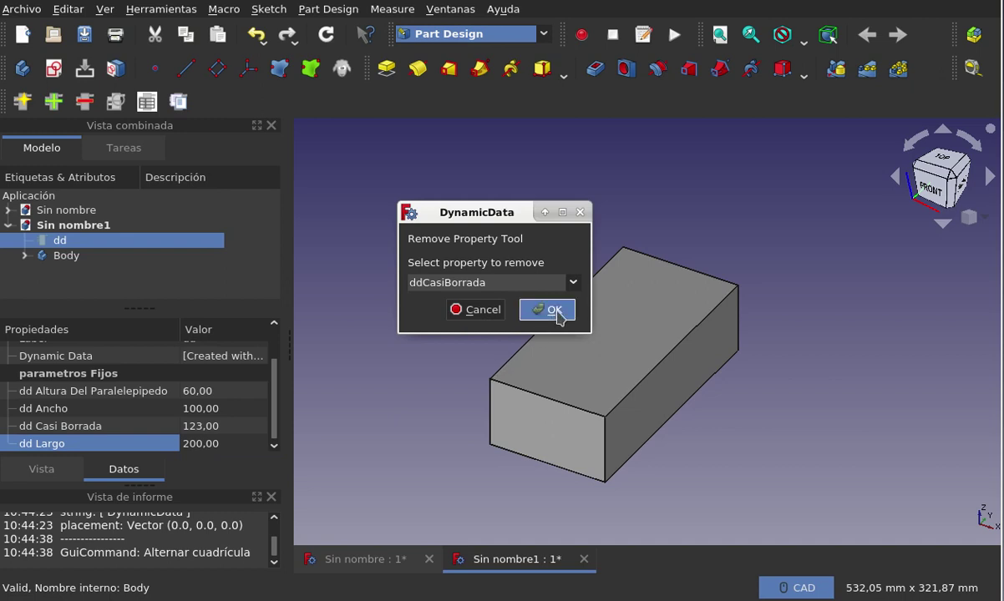
{"action": "left_click", "coordinate": [559, 315]}
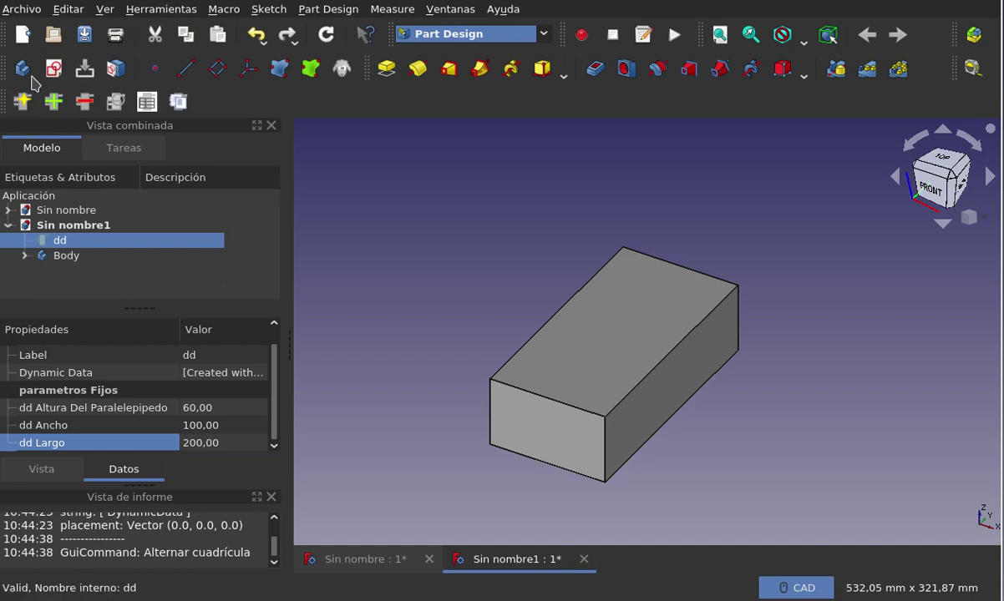
Add a new body, Body001, to the Sin nombre1 document
{"action": "left_click", "coordinate": [71, 224]}
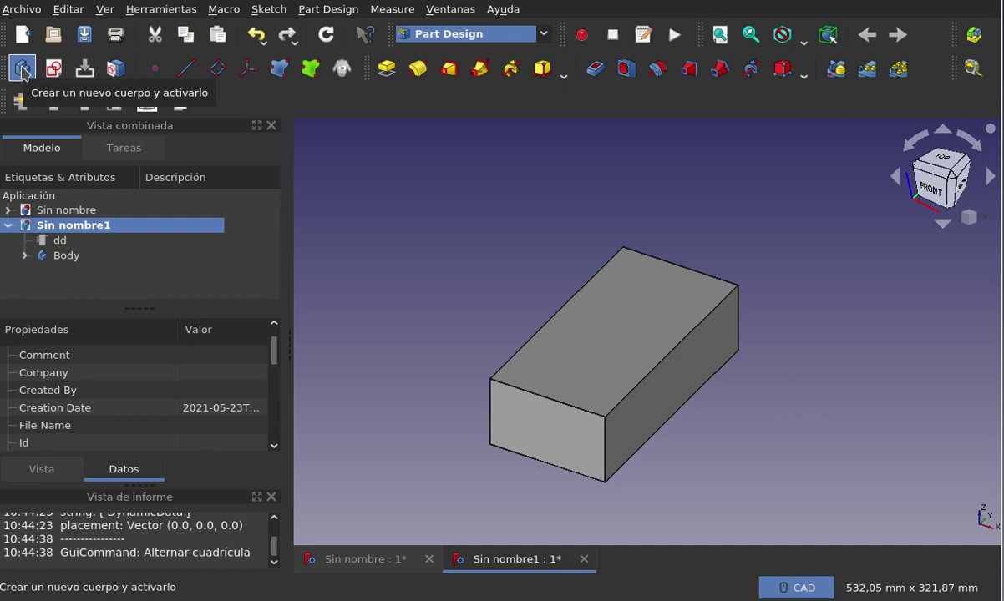
{"action": "left_click", "coordinate": [24, 72]}
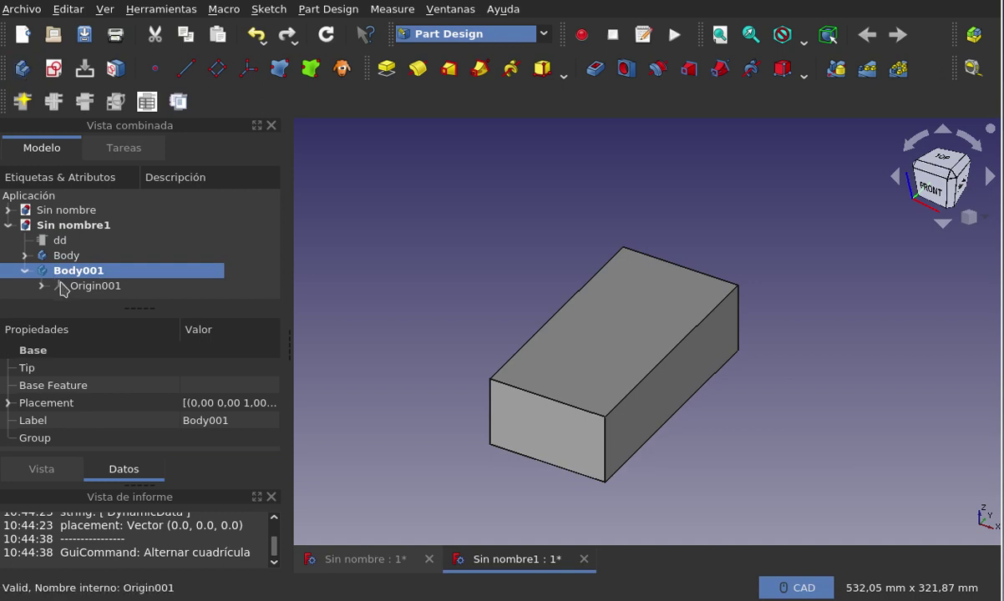
{"action": "left_click", "coordinate": [75, 286]}
{"action": "left_click", "coordinate": [82, 276]}
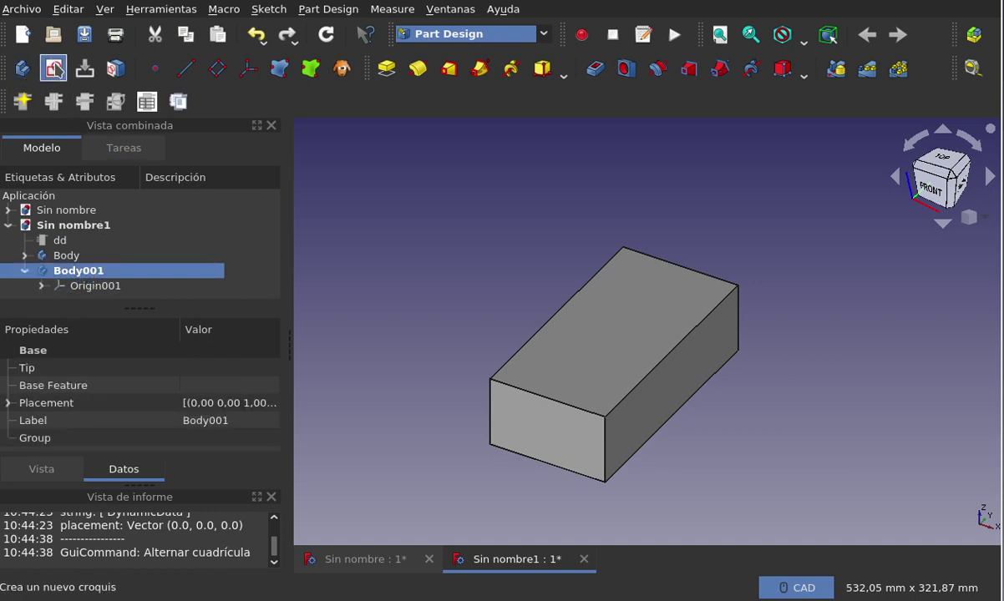
Start a new sketch in Body001 on XY_Plane001
{"action": "left_click", "coordinate": [55, 67]}
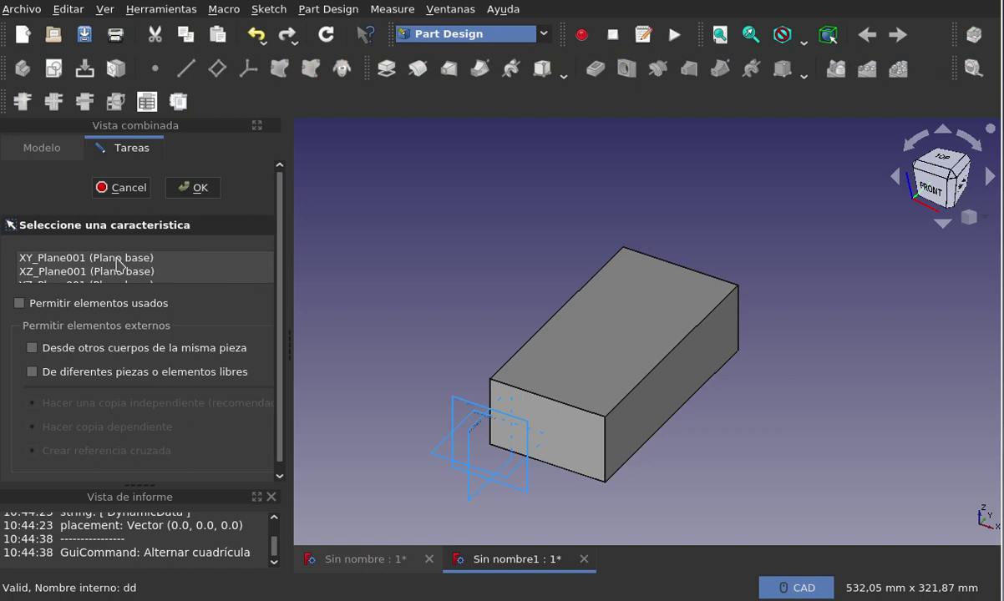
{"action": "left_click", "coordinate": [87, 260]}
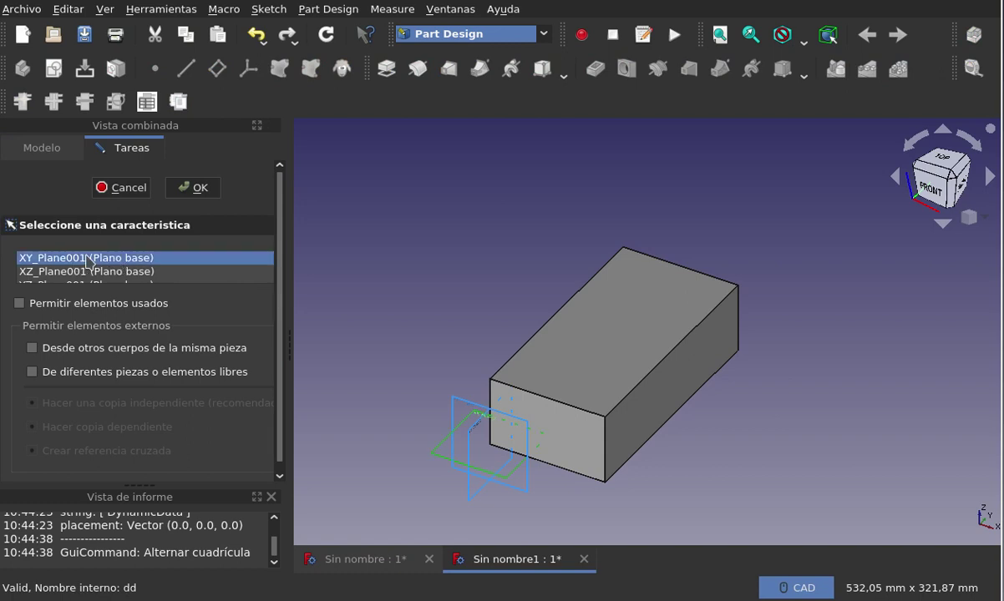
{"action": "double_click", "coordinate": [87, 260]}
Hide the original Body and centre the empty sketch's origin in the view
{"action": "left_click", "coordinate": [60, 184]}
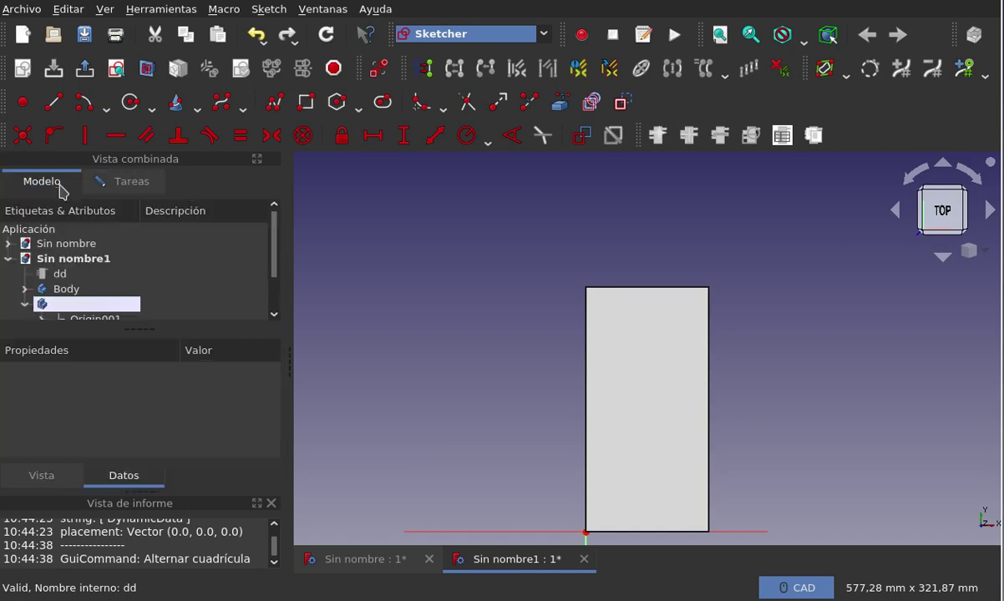
{"action": "left_click", "coordinate": [66, 286]}
{"action": "key", "text": "space"}
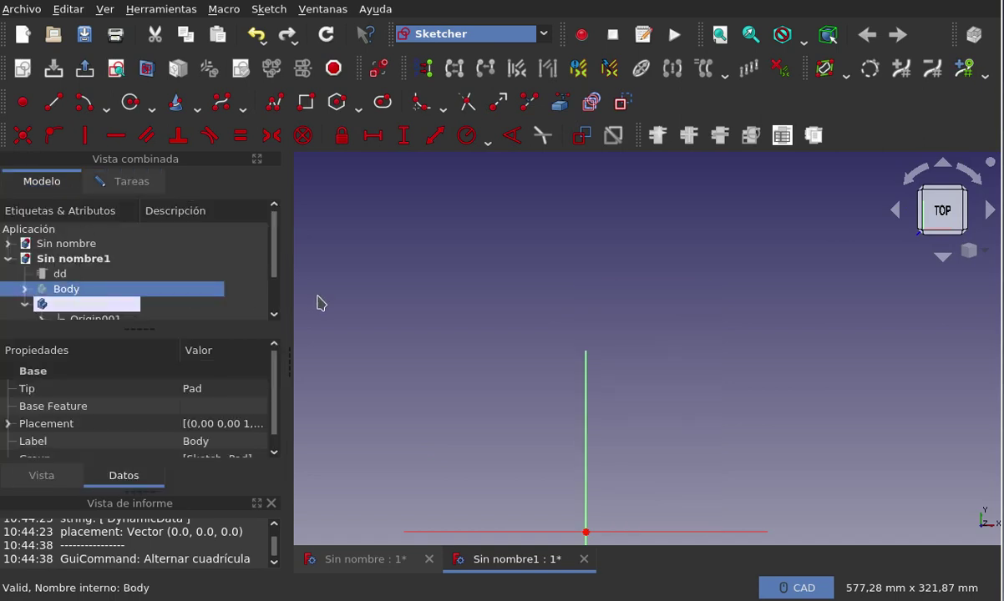
{"action": "middle_click_drag", "start_coordinate": [517, 337], "coordinate": [522, 310]}
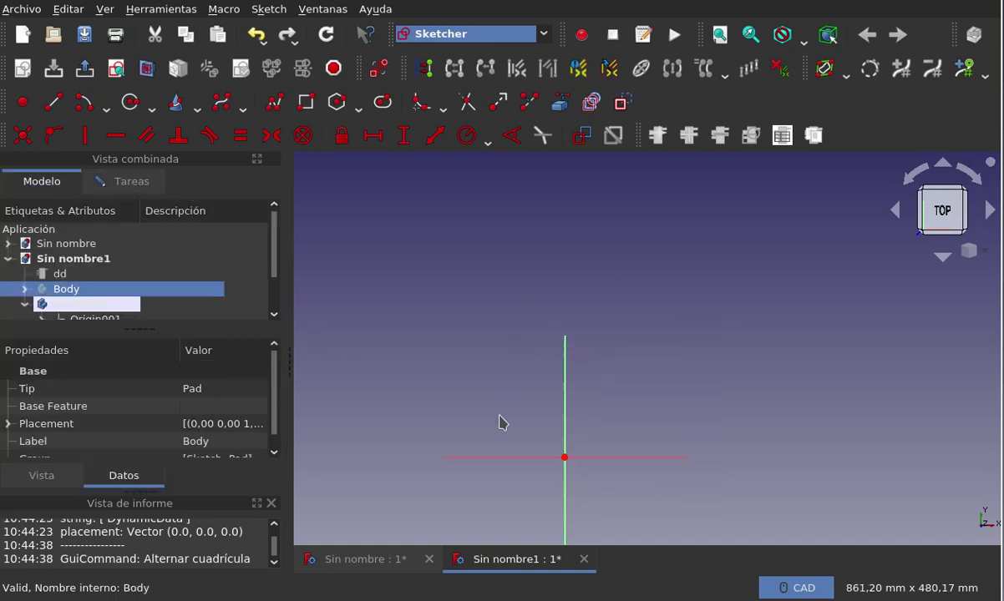
{"action": "middle_click_drag", "start_coordinate": [500, 419], "coordinate": [516, 458]}
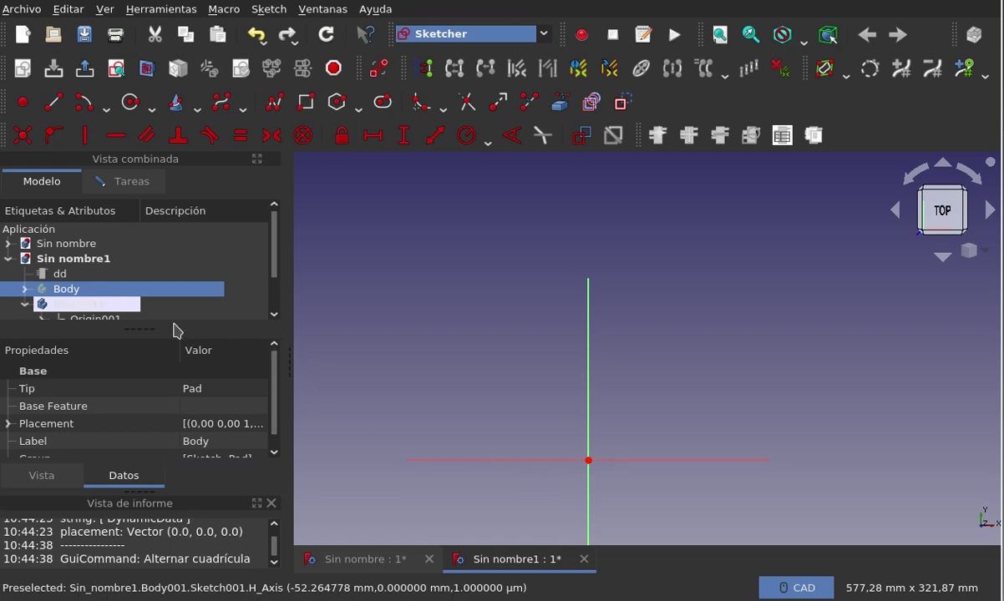
{"action": "scroll", "coordinate": [179, 288], "scroll_direction": "down", "scroll_amount": 1}
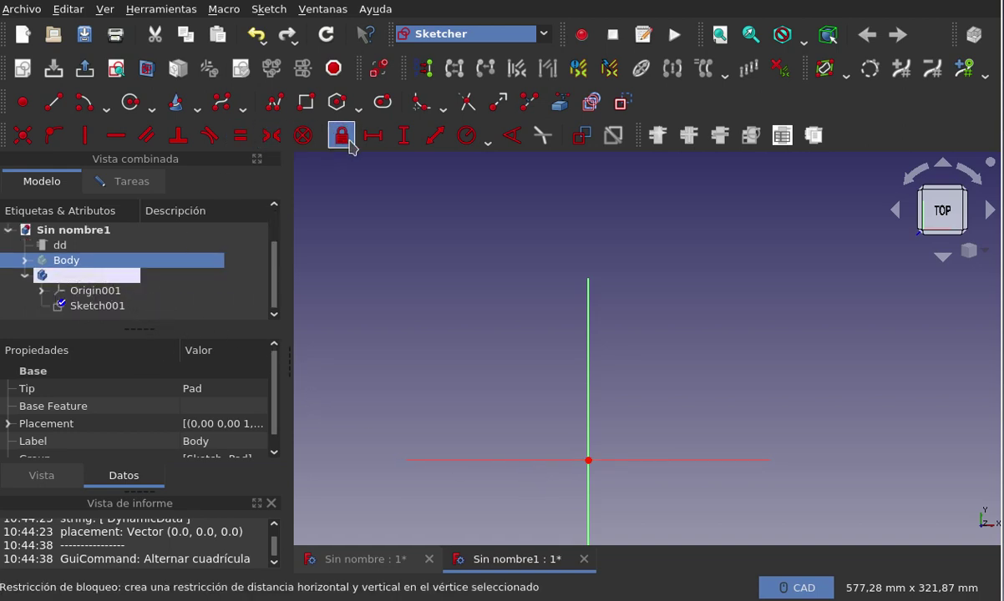
Draw a small inner circle and a larger outer circle, both centred on the sketch origin
{"action": "left_click", "coordinate": [131, 101]}
{"action": "left_click", "coordinate": [588, 460]}
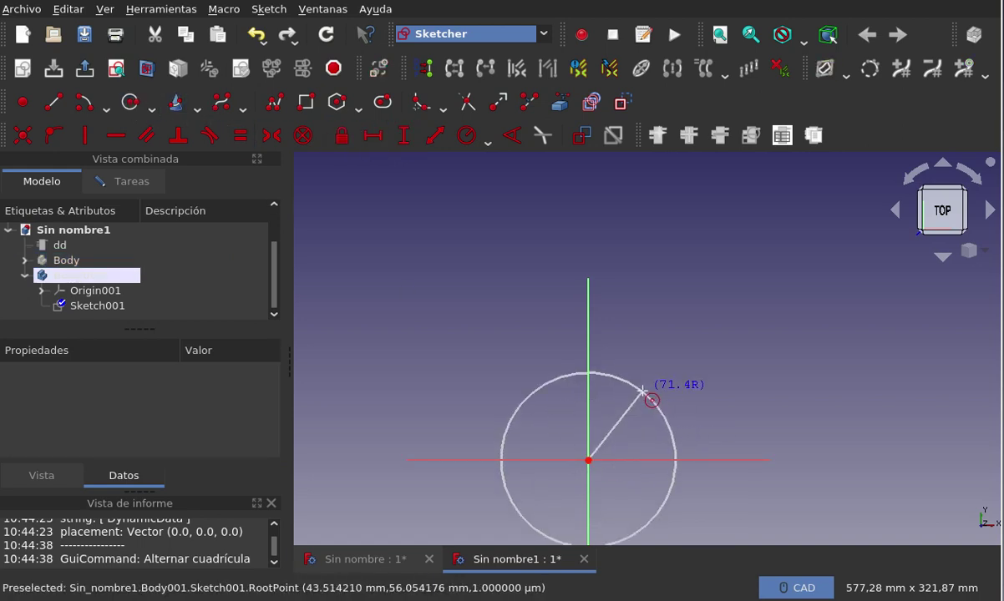
{"action": "left_click", "coordinate": [643, 392]}
{"action": "left_click", "coordinate": [588, 460]}
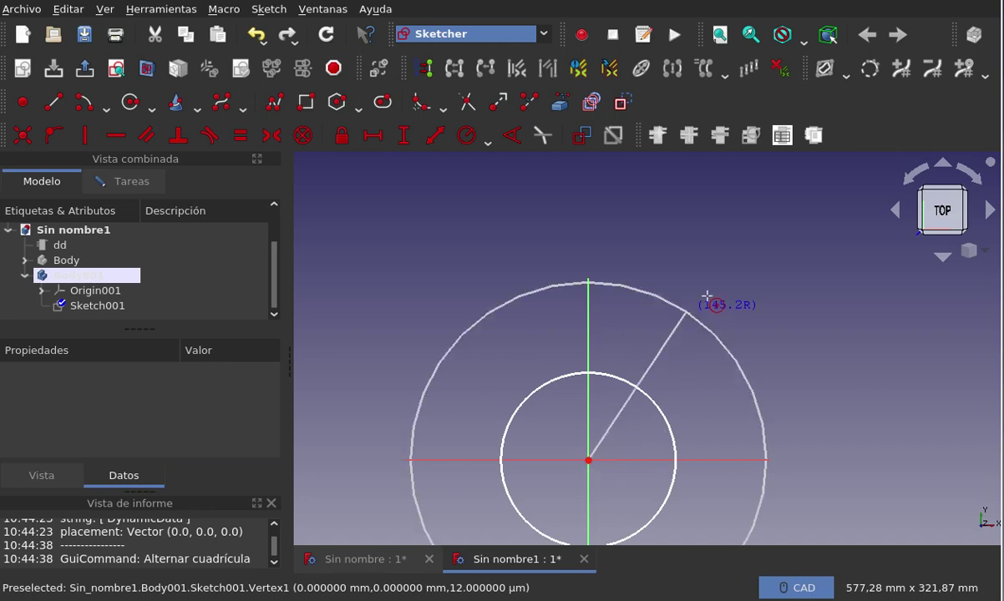
{"action": "left_click", "coordinate": [725, 288]}
{"action": "right_click", "coordinate": [755, 241]}
{"action": "scroll", "coordinate": [755, 242], "scroll_direction": "down", "scroll_amount": 2}
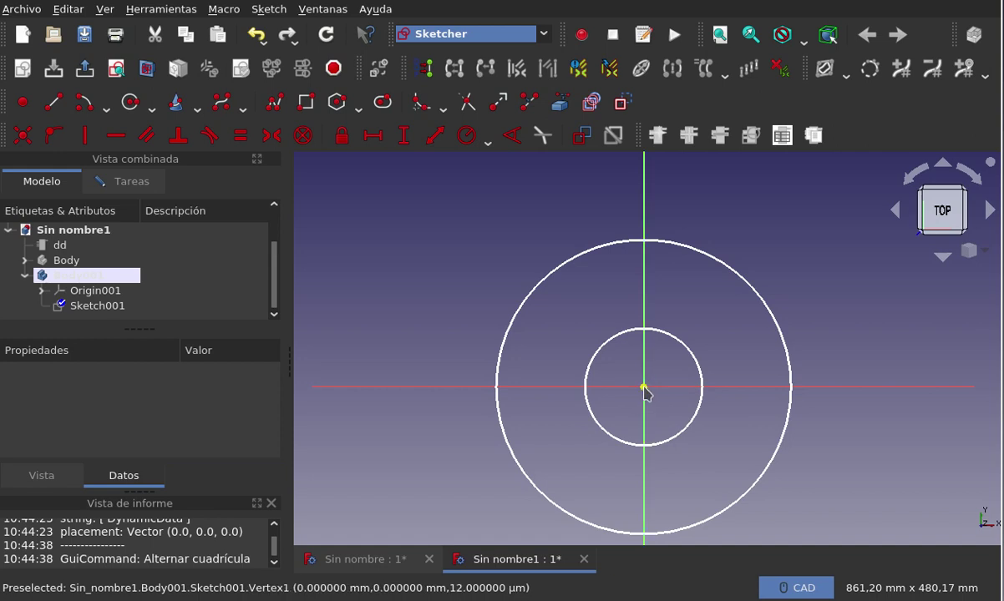
Constrain the inner circle's radius to 50 mm as the named constraint radioMenor
{"action": "left_click", "coordinate": [702, 384]}
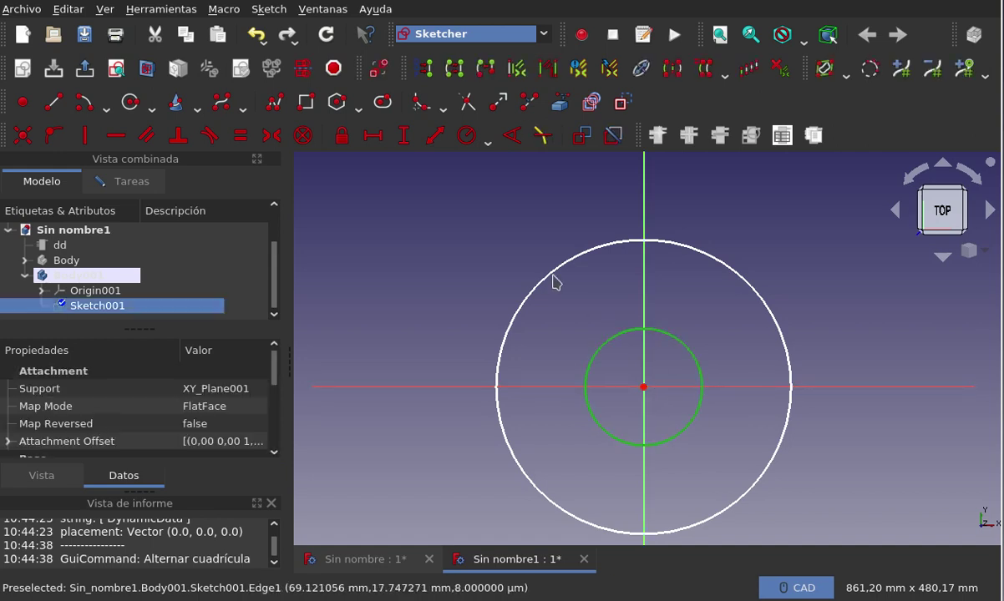
{"action": "left_click", "coordinate": [467, 135]}
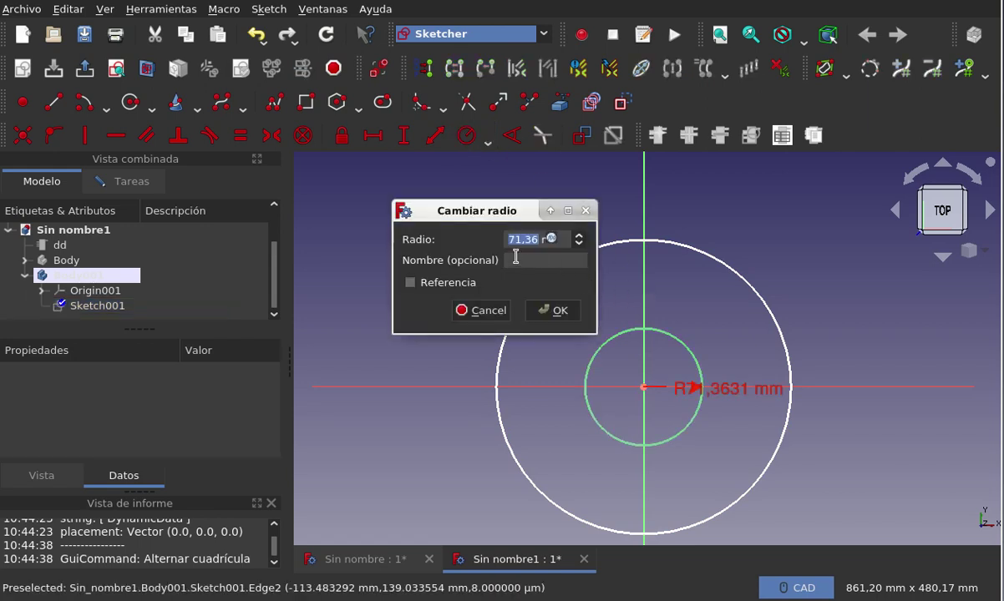
{"action": "type", "text": "50"}
{"action": "left_click", "coordinate": [531, 261]}
{"action": "type", "text": "radio"}
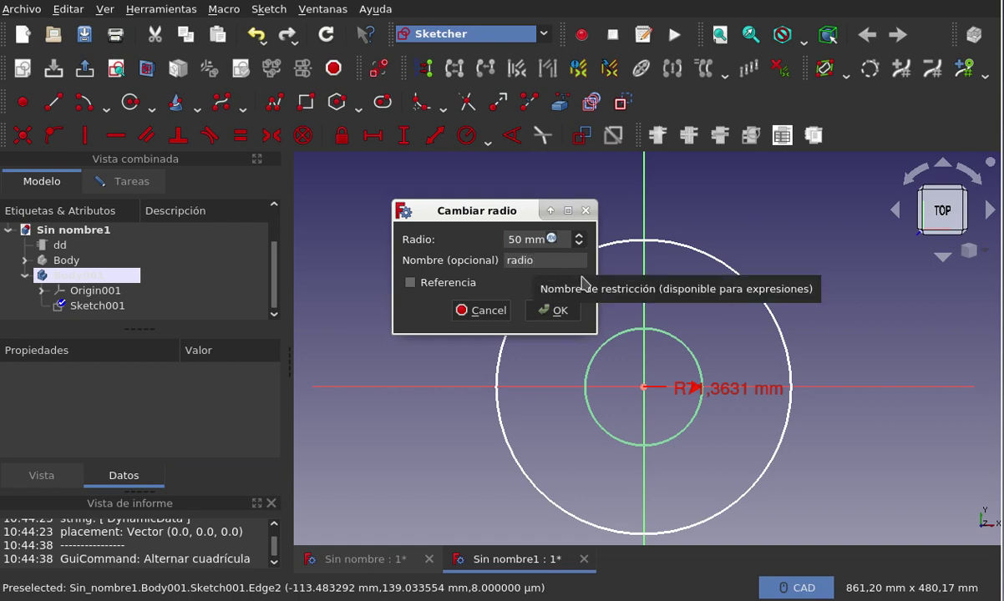
{"action": "type", "text": "Menor"}
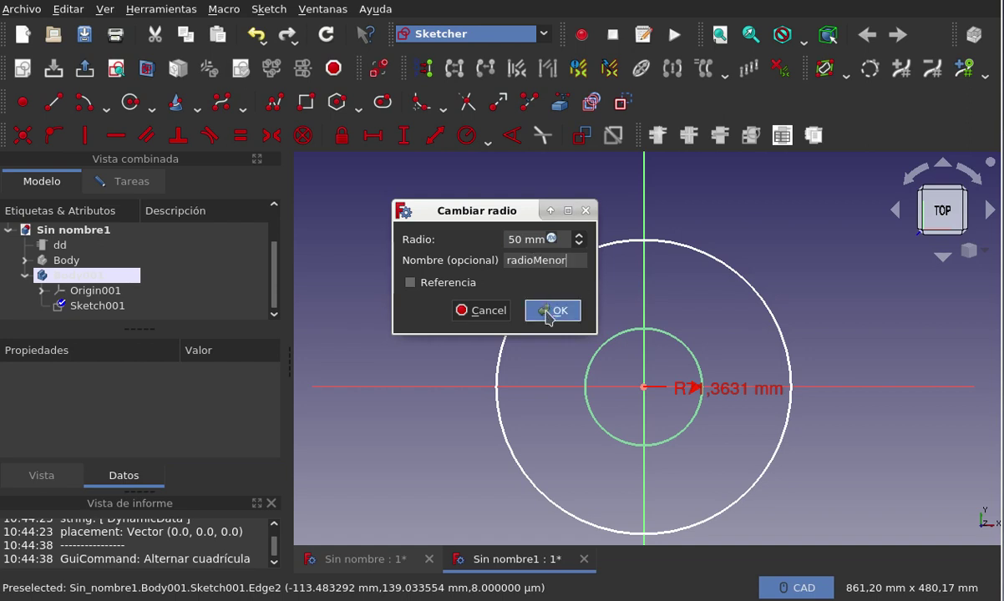
{"action": "left_click", "coordinate": [550, 310]}
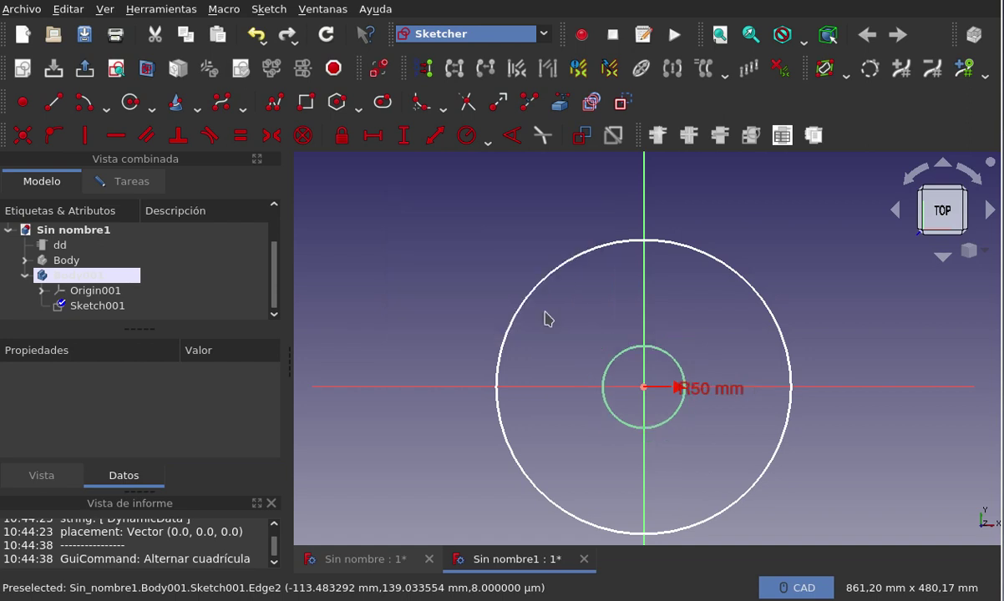
Give the outer circle a 200 mm radius constraint and begin typing its name
{"action": "left_click", "coordinate": [725, 264]}
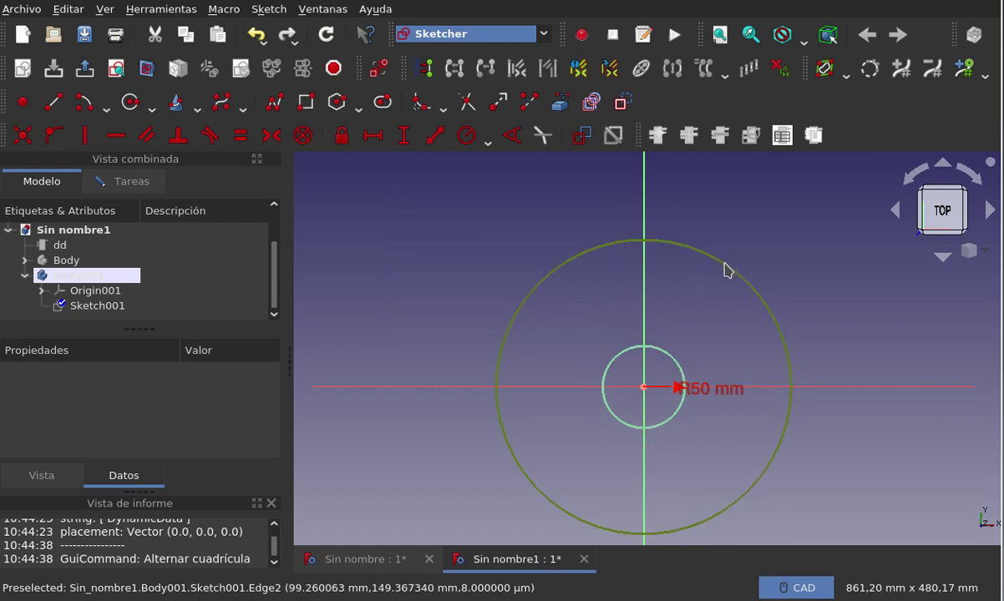
{"action": "left_click", "coordinate": [468, 140]}
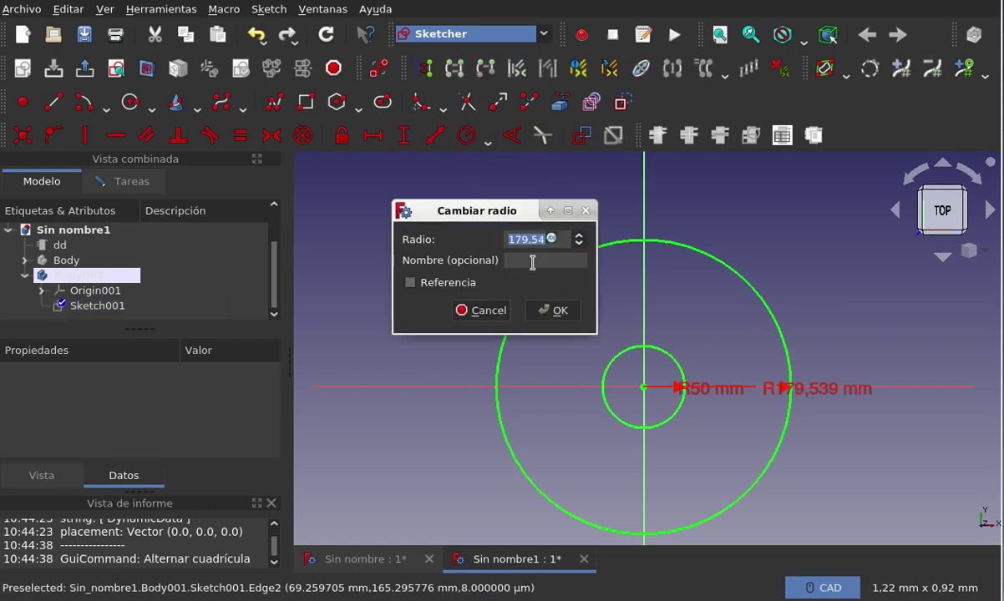
{"action": "type", "text": "200"}
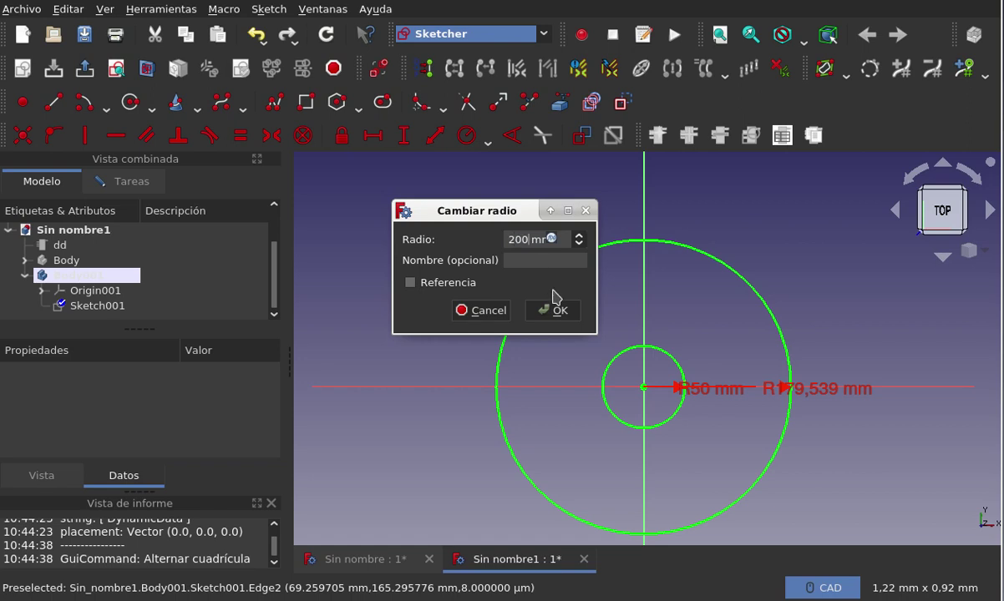
{"action": "left_click", "coordinate": [528, 256]}
{"action": "type", "text": "radiio"}
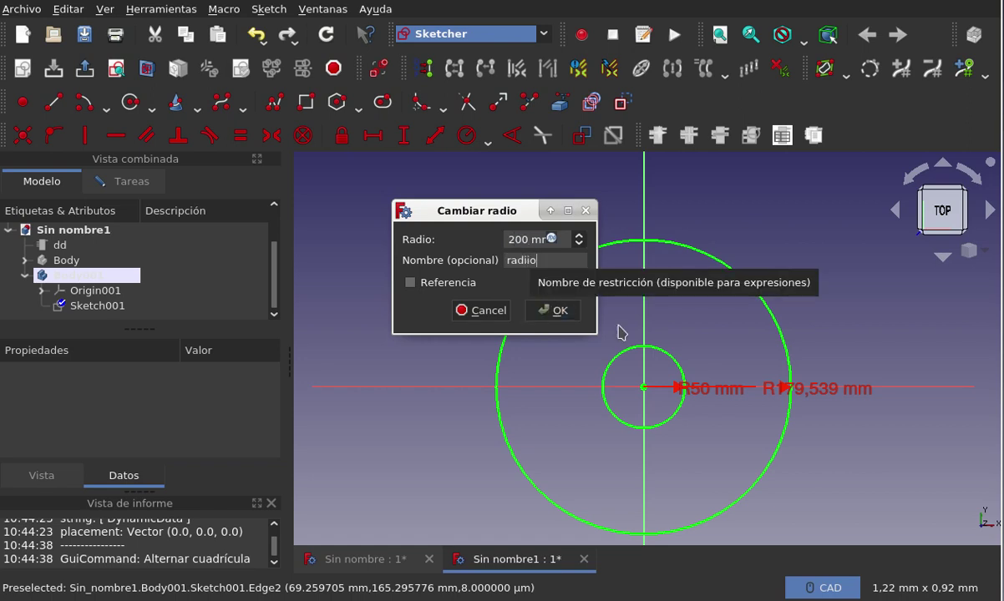
{"action": "type", "text": "i"}
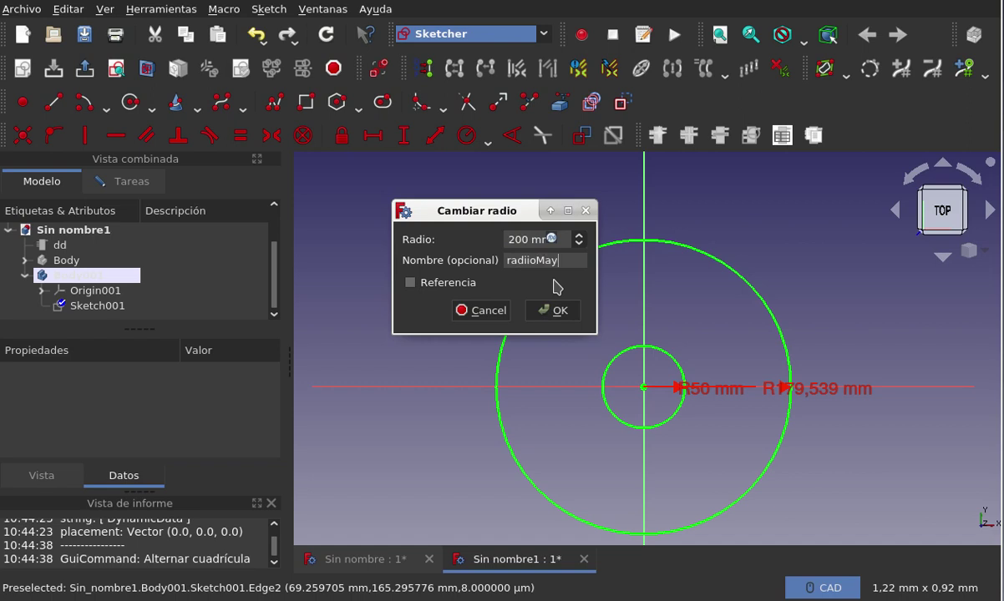
Confirm the outer radius as radiioMayor at 200 mm and angle the R50 and R200 labels diagonally
{"action": "left_click", "coordinate": [545, 310]}
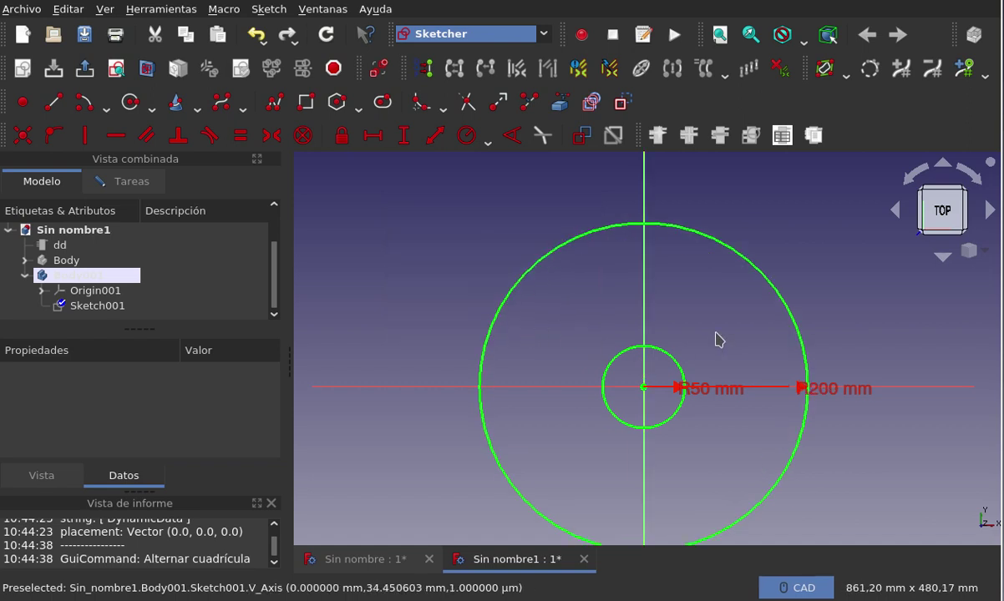
{"action": "scroll", "coordinate": [716, 336], "scroll_direction": "down", "scroll_amount": 2}
{"action": "scroll", "coordinate": [718, 339], "scroll_direction": "down", "scroll_amount": 2}
{"action": "scroll", "coordinate": [767, 407], "scroll_direction": "up", "scroll_amount": 2}
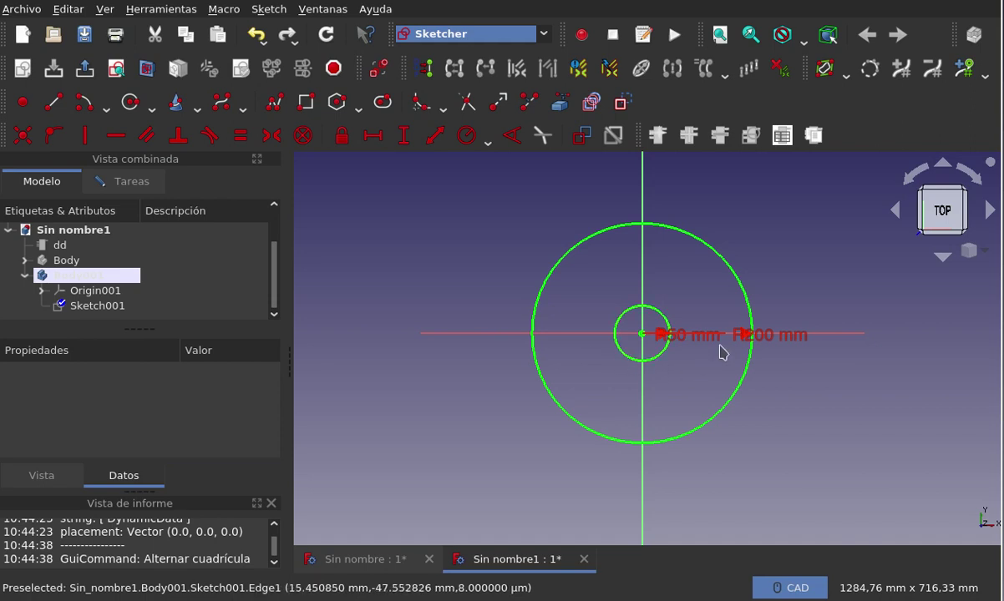
{"action": "mouse_move", "coordinate": [705, 339]}
{"action": "left_mouse_down"}
{"action": "mouse_move", "coordinate": [706, 300]}
{"action": "mouse_move", "coordinate": [680, 275]}
{"action": "left_mouse_up"}
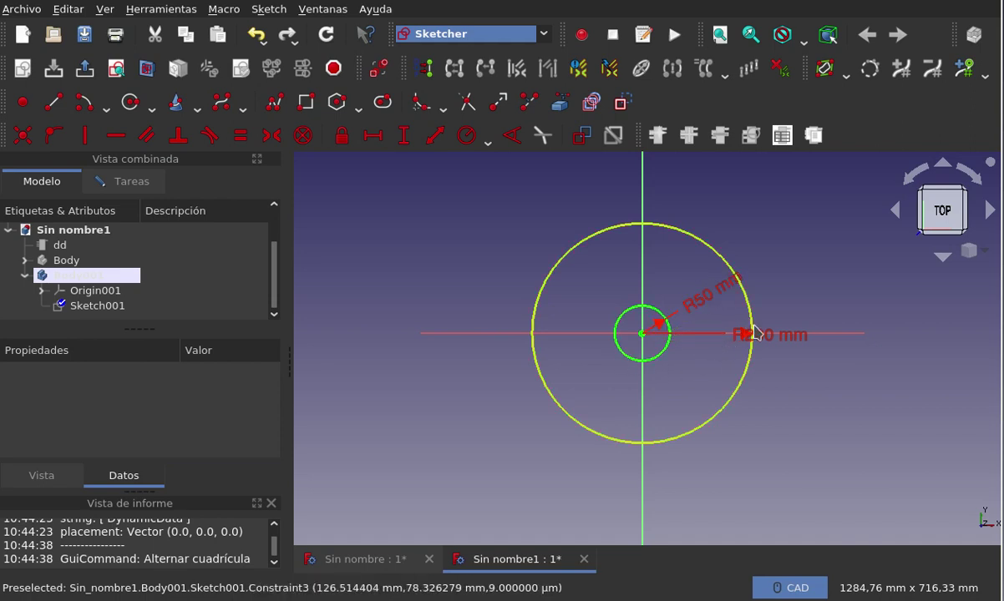
{"action": "mouse_move", "coordinate": [760, 337]}
{"action": "left_mouse_down"}
{"action": "mouse_move", "coordinate": [734, 242]}
{"action": "mouse_move", "coordinate": [756, 199]}
{"action": "left_mouse_up"}
Review the sketch's solver messages and constraints list in the Tasks panel
{"action": "left_click", "coordinate": [125, 181]}
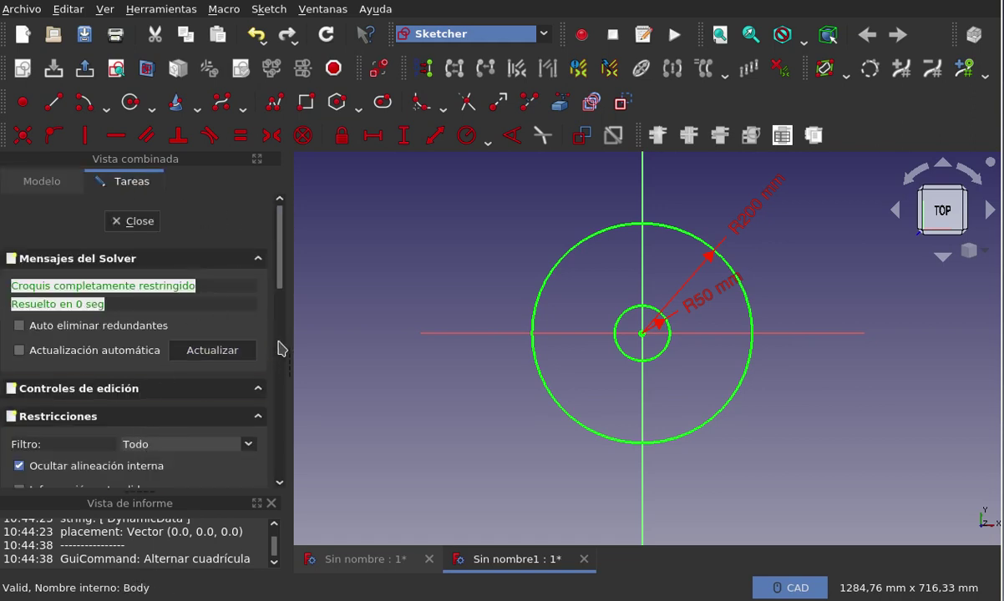
{"action": "scroll", "coordinate": [280, 271], "scroll_direction": "down", "scroll_amount": 2}
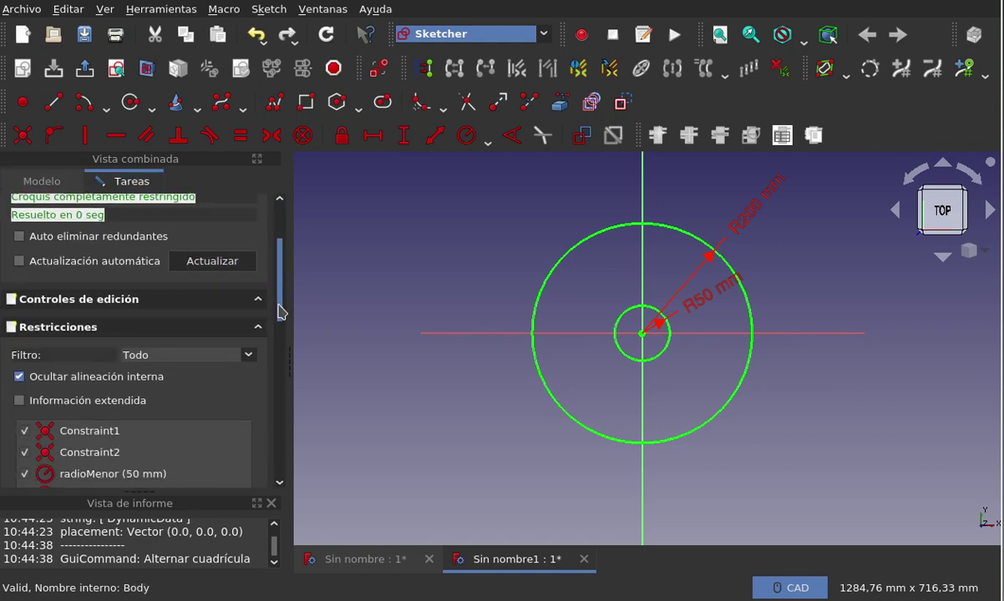
{"action": "scroll", "coordinate": [275, 309], "scroll_direction": "down", "scroll_amount": 3}
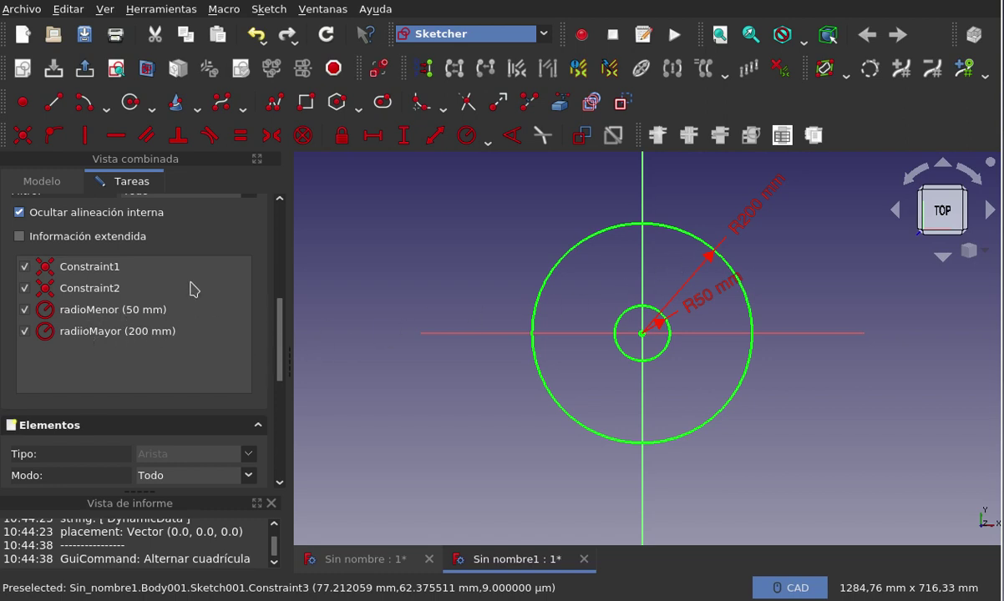
{"action": "left_click_drag", "start_coordinate": [278, 311], "coordinate": [272, 219]}
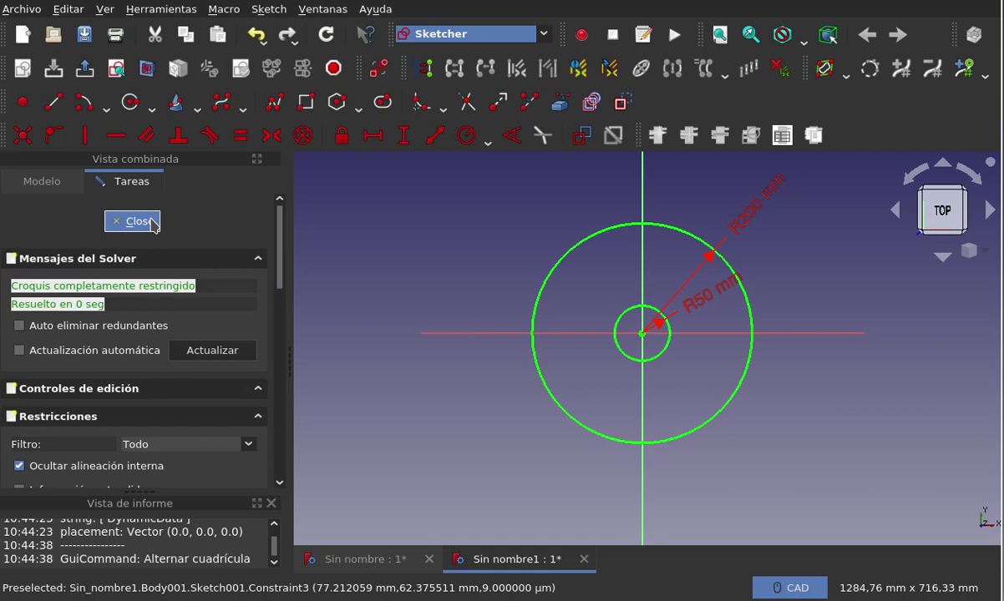
Close the sketch editor and fit both circles in the 3D view
{"action": "left_click", "coordinate": [134, 221]}
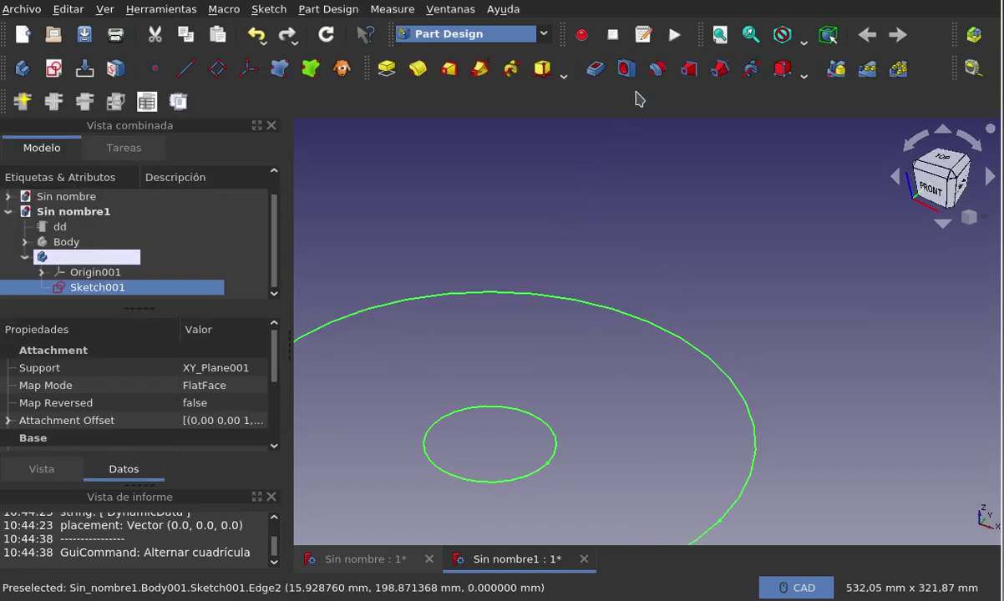
{"action": "left_click", "coordinate": [719, 35]}
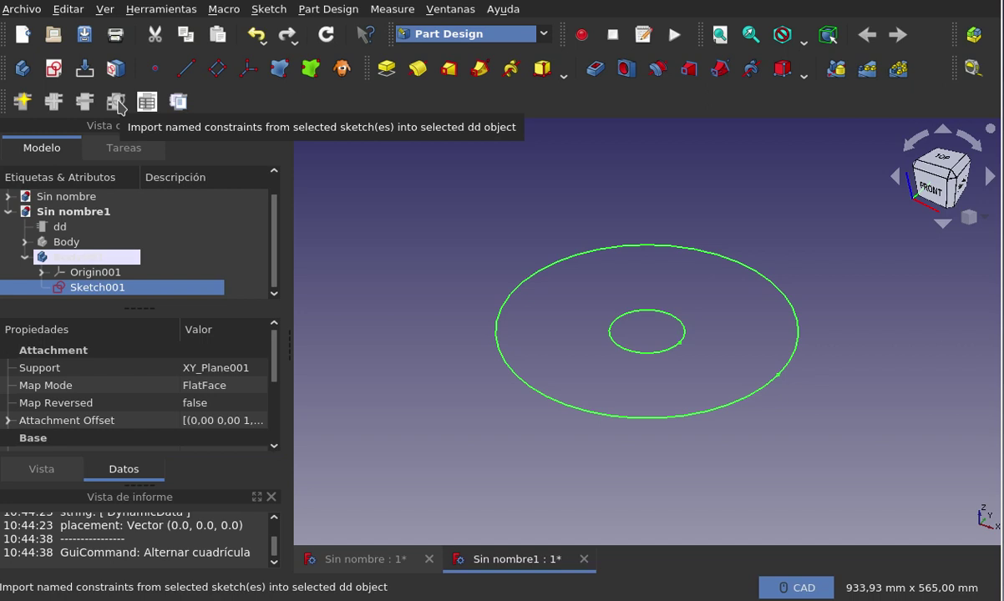
{"action": "left_click", "coordinate": [380, 275]}
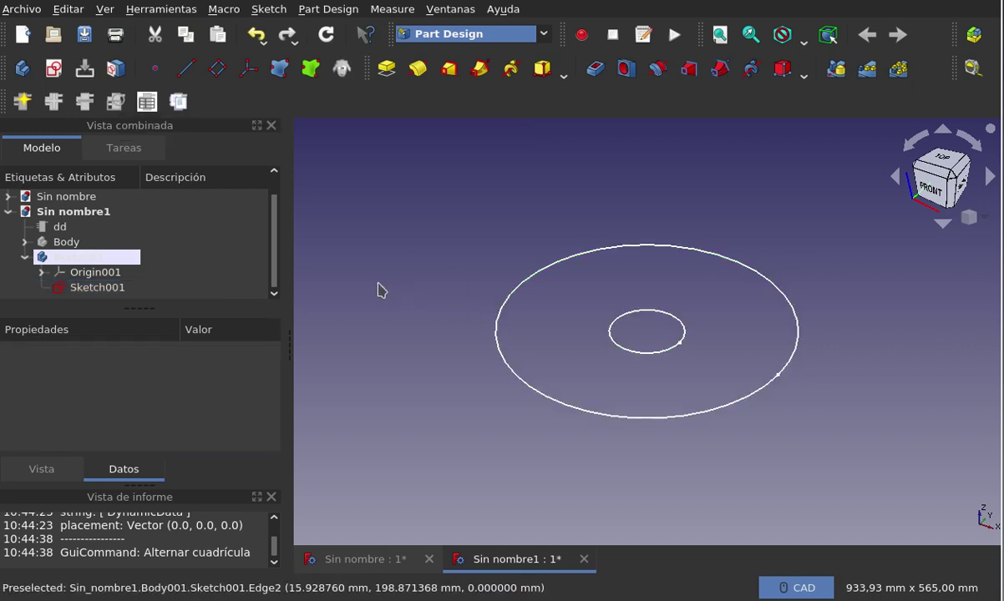
{"action": "key", "text": "Escape"}
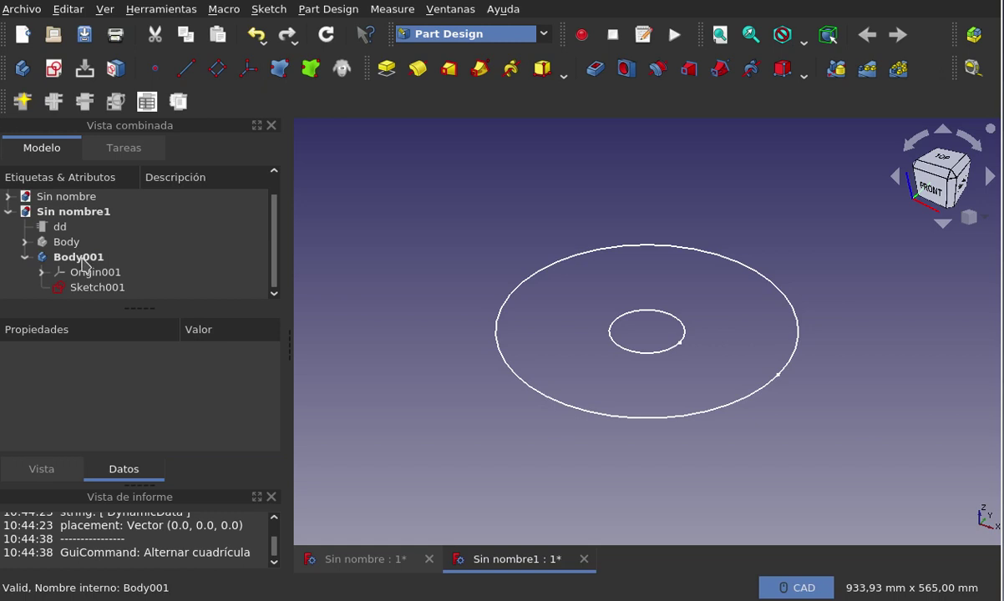
Deactivate Body001, expand it to show Sketch001, then select dd to view its properties
{"action": "double_click", "coordinate": [82, 259]}
{"action": "left_click", "coordinate": [330, 264]}
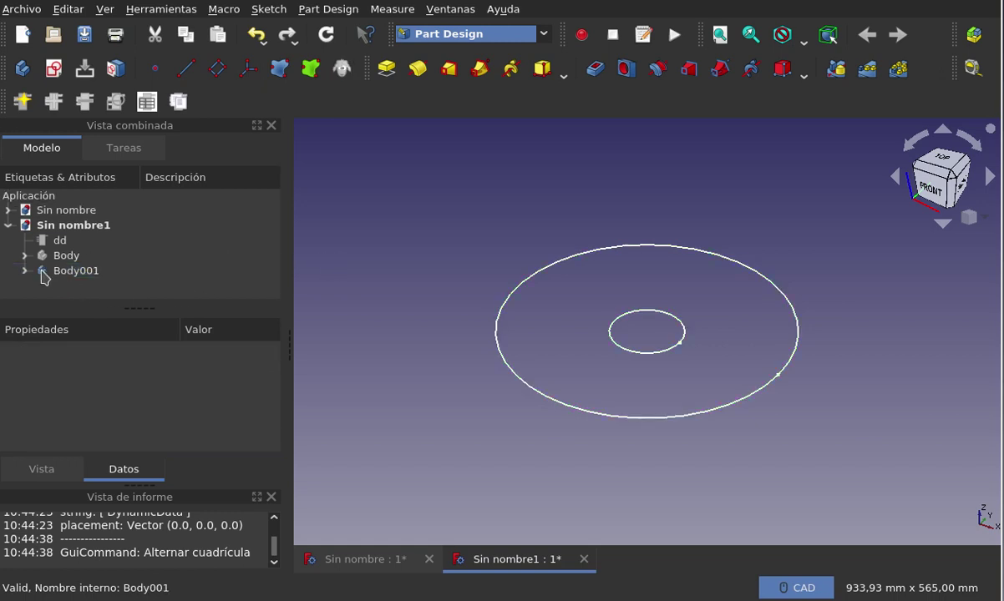
{"action": "left_click", "coordinate": [25, 270]}
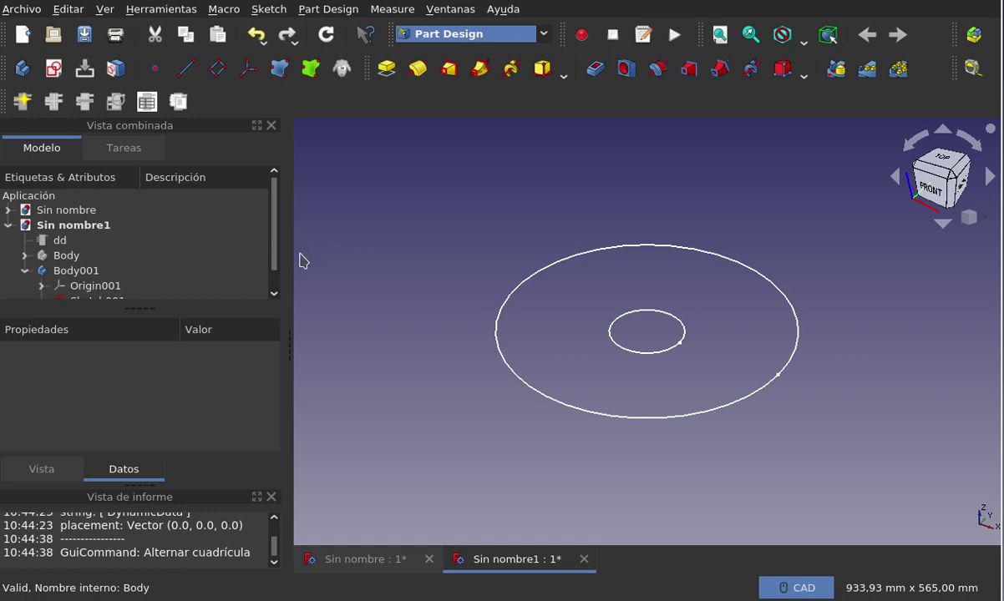
{"action": "scroll", "coordinate": [262, 251], "scroll_direction": "down", "scroll_amount": 1}
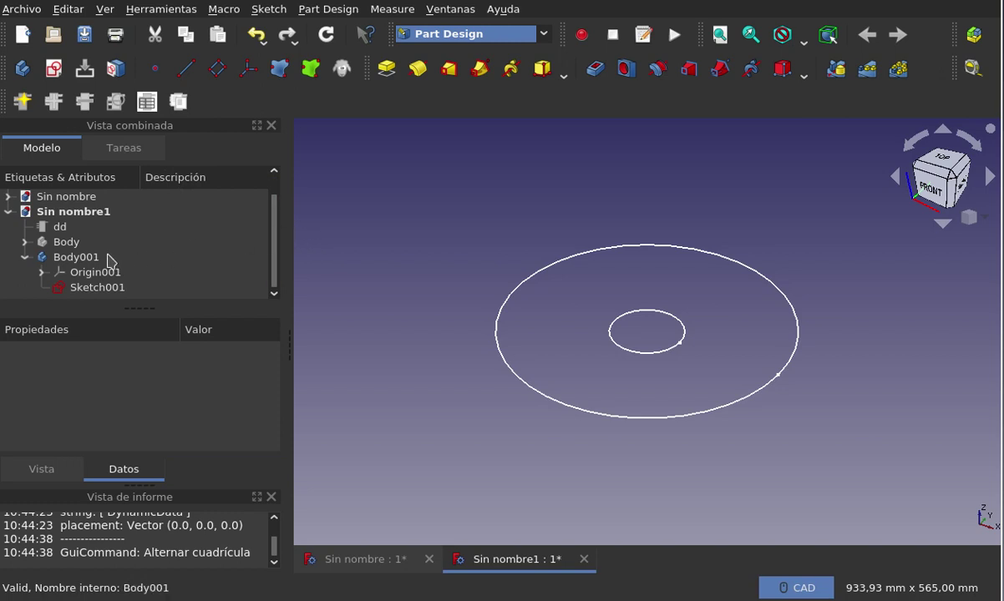
{"action": "left_click", "coordinate": [60, 226]}
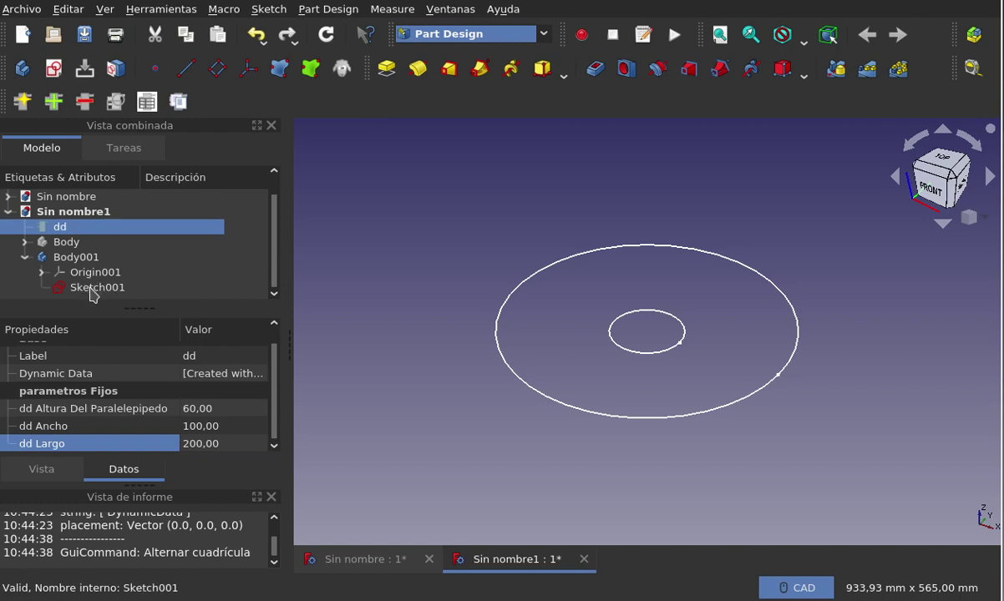
Select the dd object together with Sketch001 in the model tree
{"action": "left_click", "coordinate": [91, 292], "text": "ctrl"}
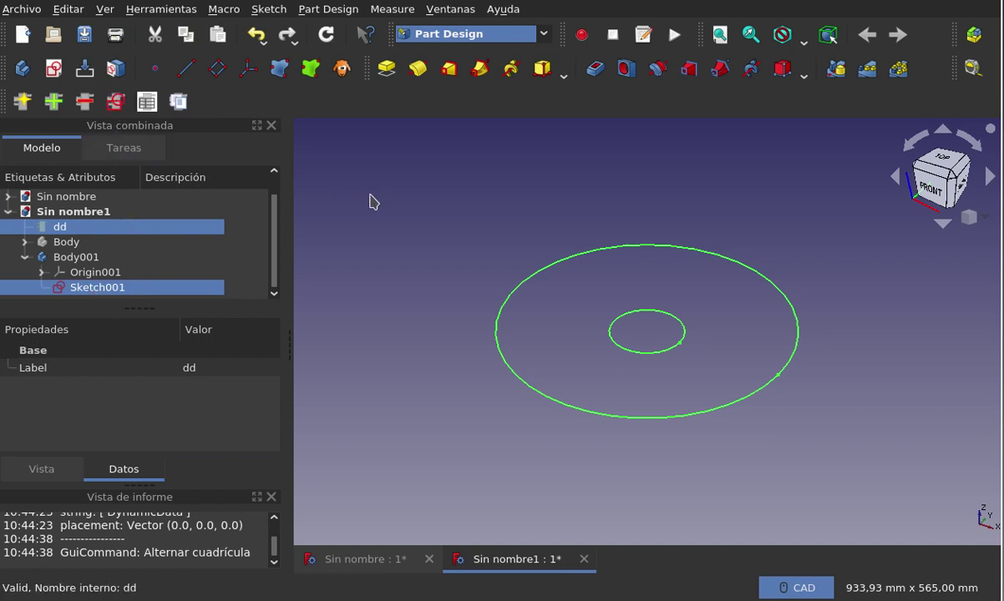
{"action": "left_click", "coordinate": [114, 103]}
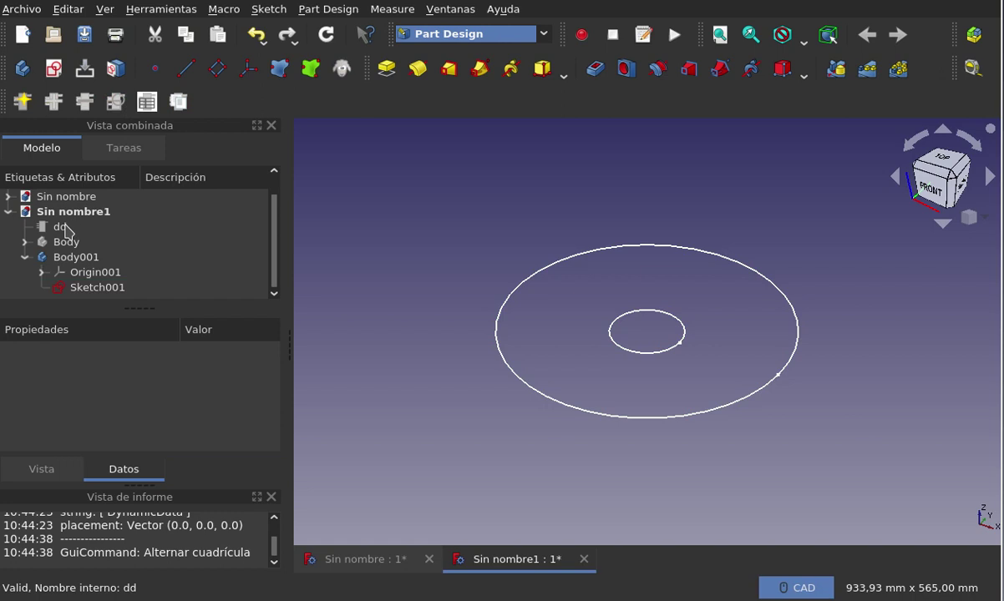
{"action": "left_click", "coordinate": [65, 231]}
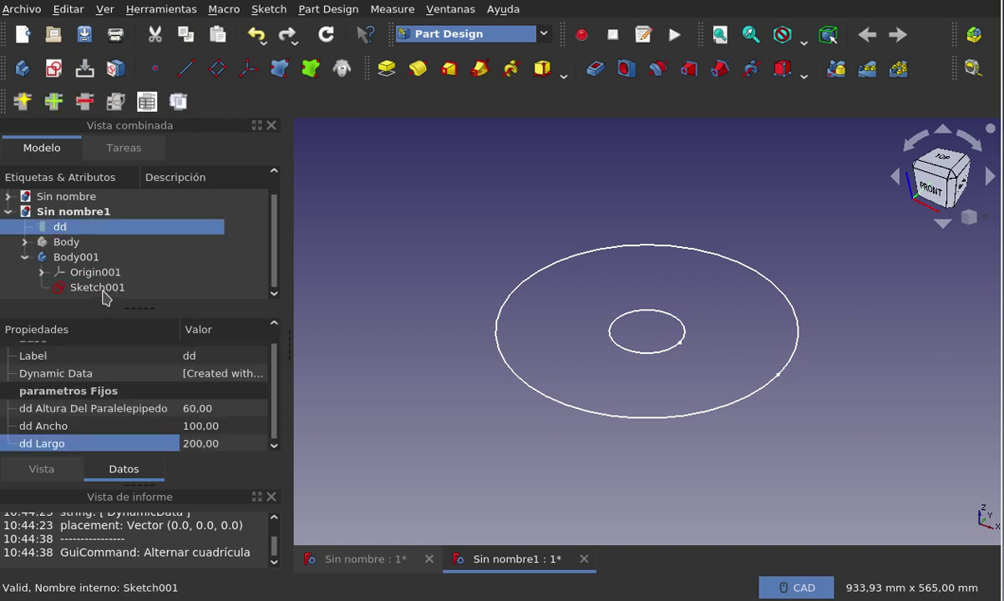
{"action": "left_click", "coordinate": [101, 288], "text": "ctrl"}
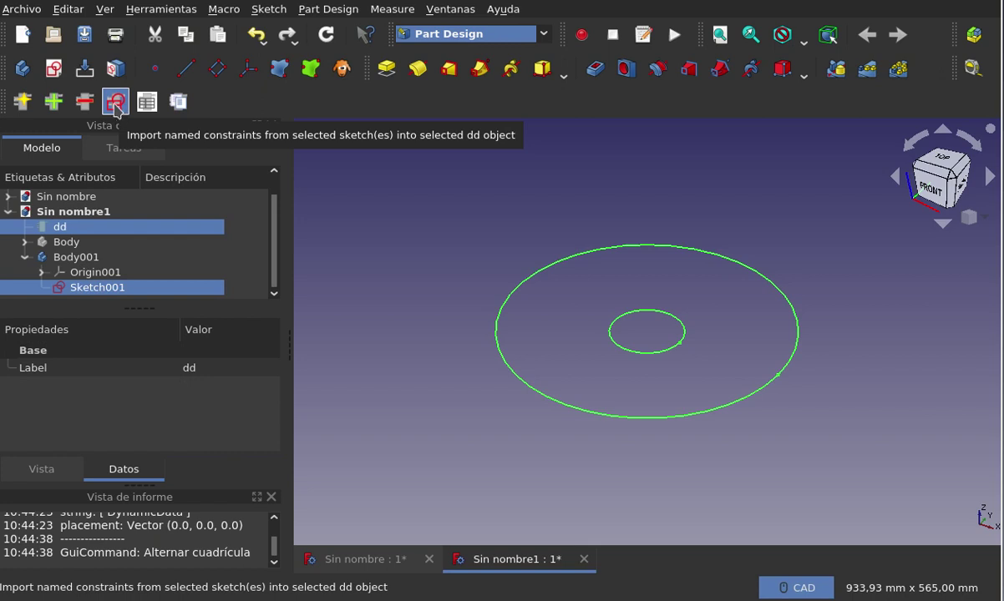
Run Import named constraints for dd and Sketch001, moving the Sanity Check warning off the circles
{"action": "left_click", "coordinate": [116, 105]}
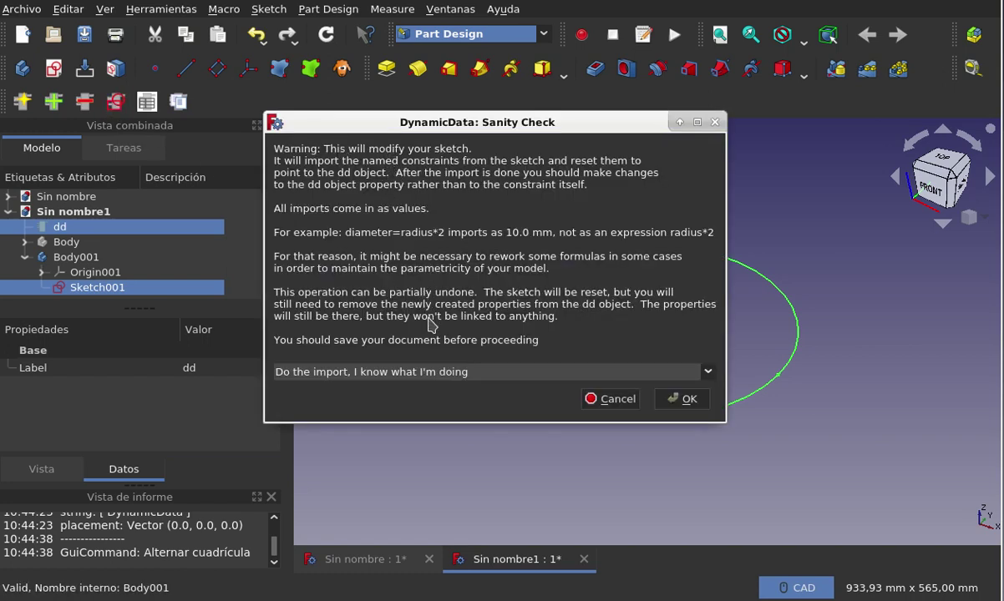
{"action": "mouse_move", "coordinate": [474, 117]}
{"action": "left_mouse_down"}
{"action": "mouse_move", "coordinate": [390, 115]}
{"action": "mouse_move", "coordinate": [345, 76]}
{"action": "left_mouse_up"}
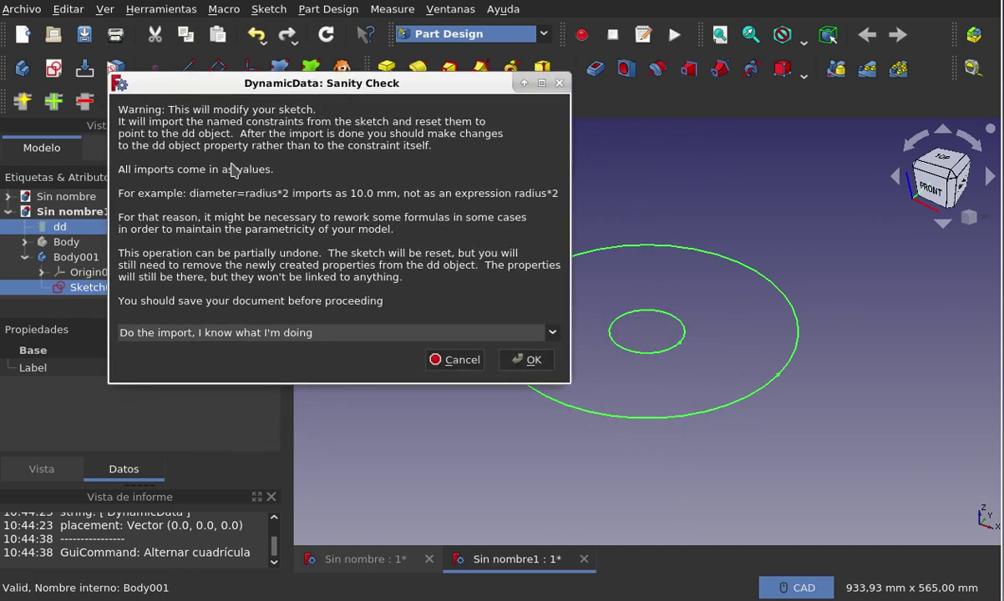
{"action": "mouse_move", "coordinate": [316, 84]}
{"action": "left_mouse_down"}
{"action": "mouse_move", "coordinate": [566, 108]}
{"action": "mouse_move", "coordinate": [577, 170]}
{"action": "left_mouse_up"}
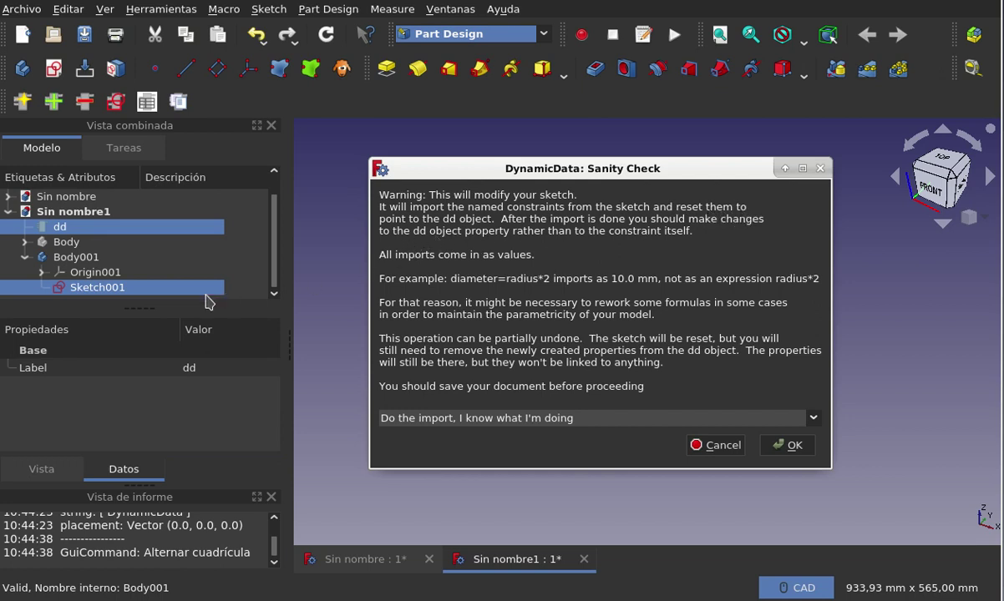
{"action": "left_click_drag", "start_coordinate": [561, 169], "coordinate": [296, 187]}
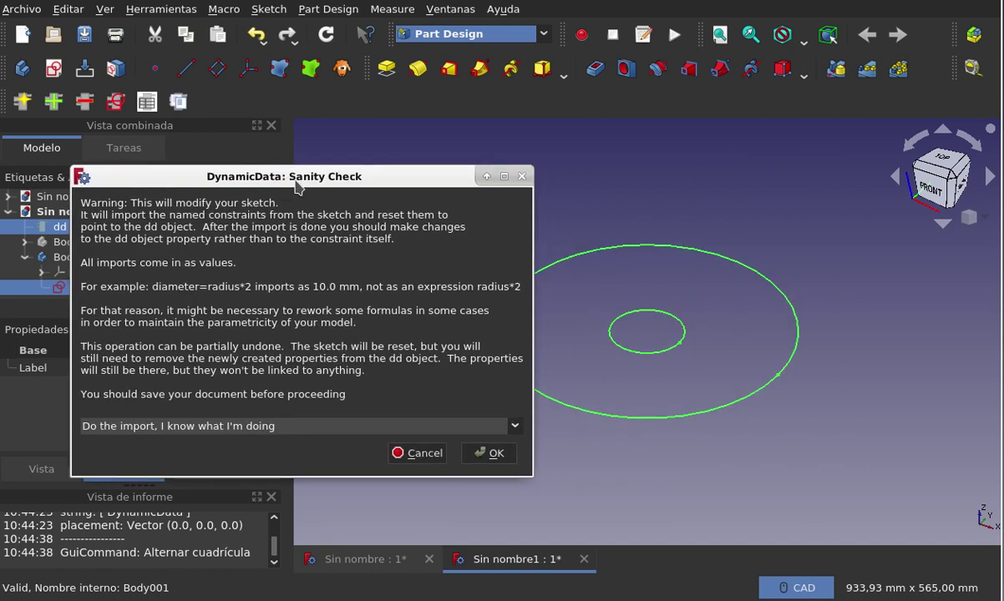